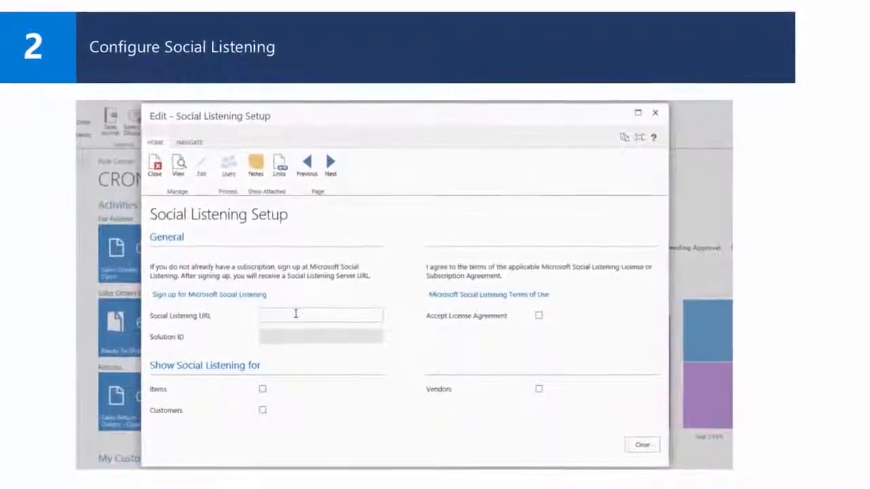
- Paste the Social Listening URL ending in /app/92, accept the license agreement, enable items and vendors, and close the setup
right_click(320, 320)
left_click(260, 358)
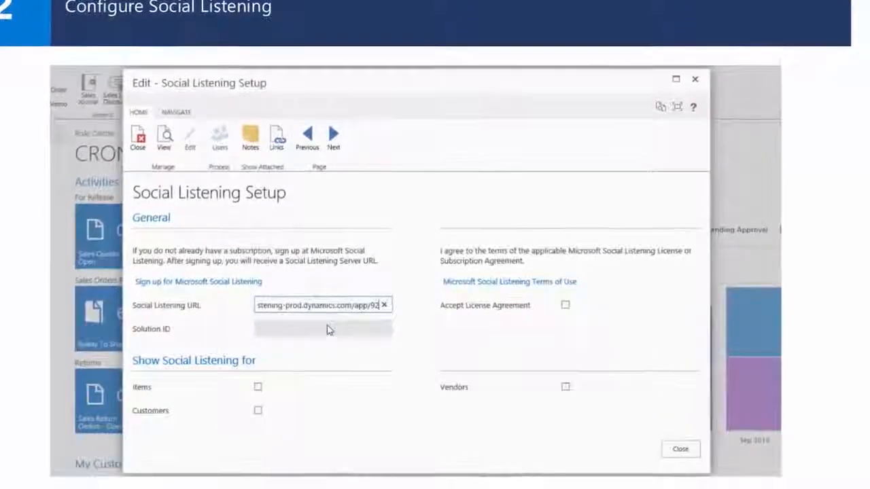
key("Tab")
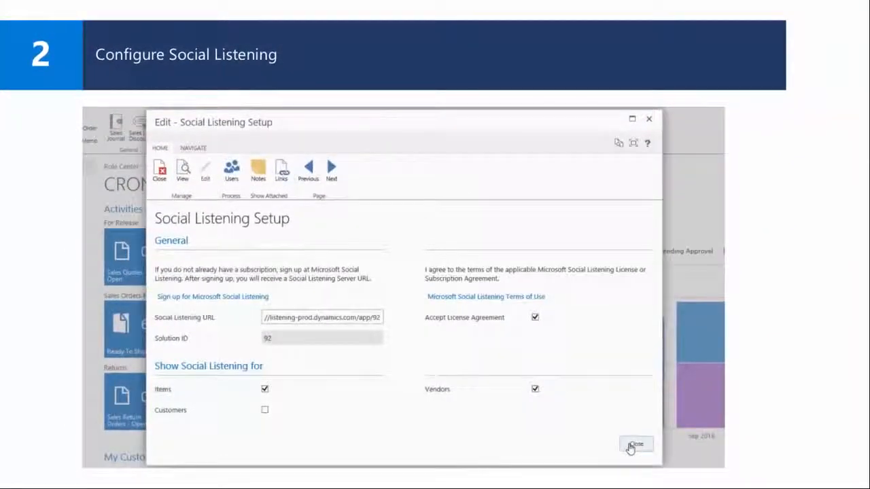
left_click(632, 446)
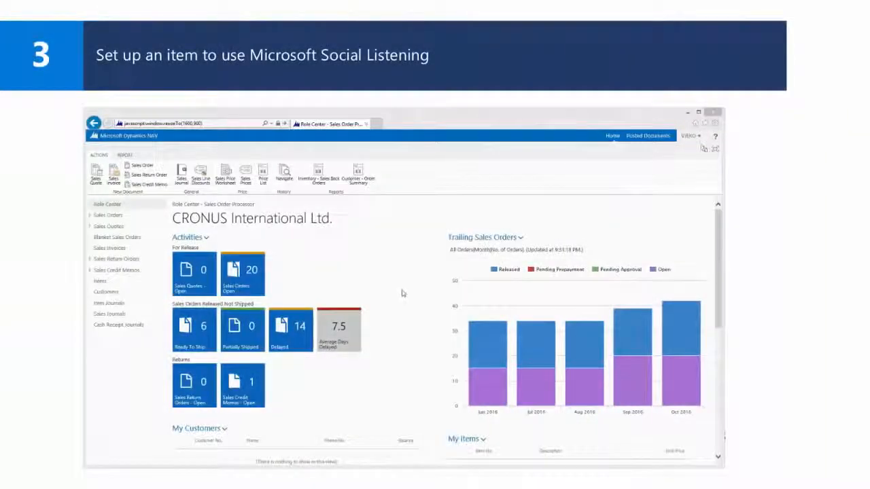
- Start the Social Listening search topic setup for item 1000 Bicycle from the item list
left_click(100, 281)
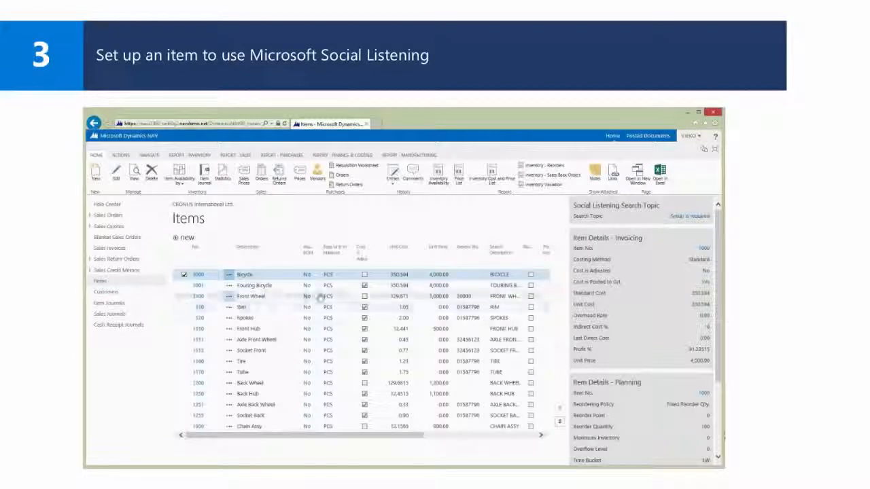
left_click(680, 217)
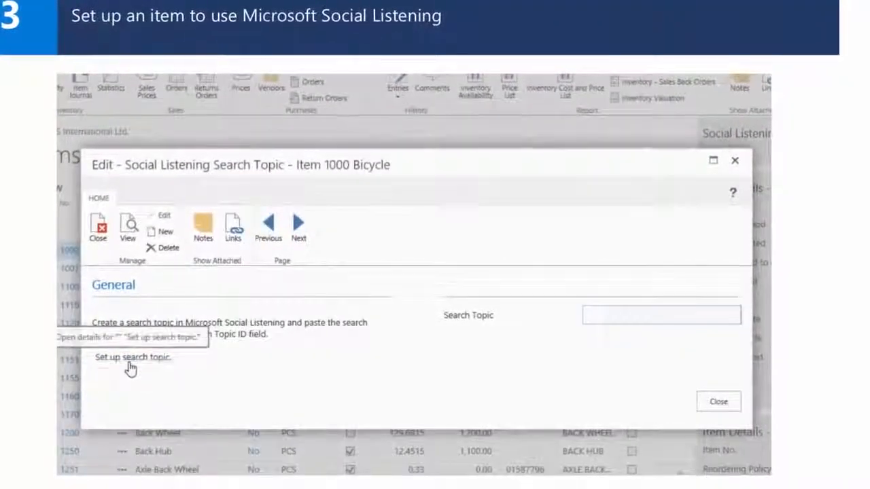
left_click(129, 359)
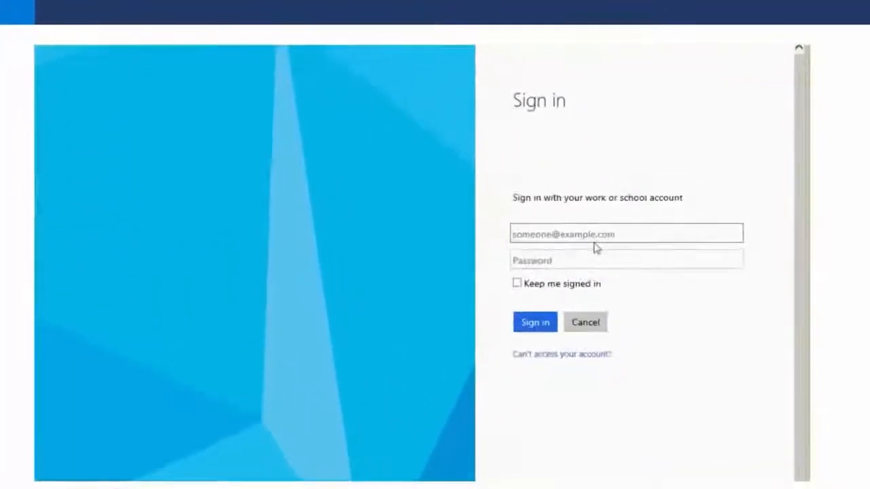
- Sign in to Microsoft Social Listening with the administrator's e-mail and account password, and update the stored password in the browser
left_click(644, 229)
type("Ad")
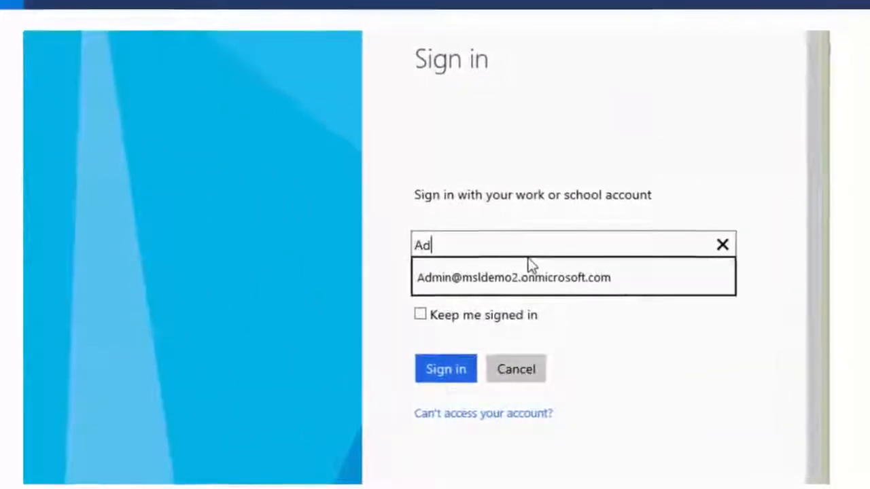
left_click(528, 260)
type("****")
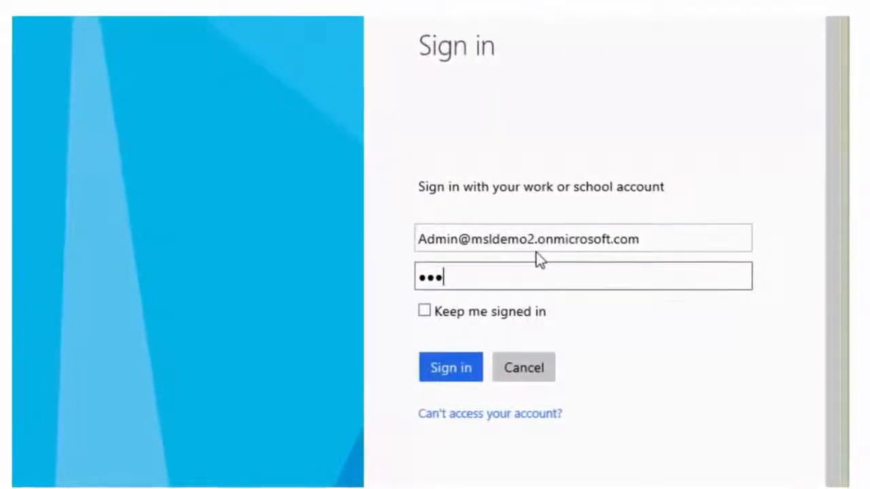
type("****")
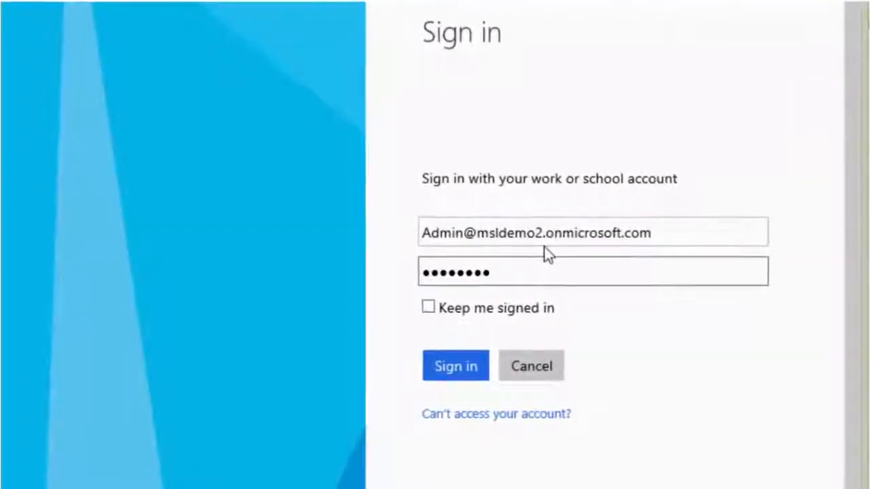
left_click(474, 365)
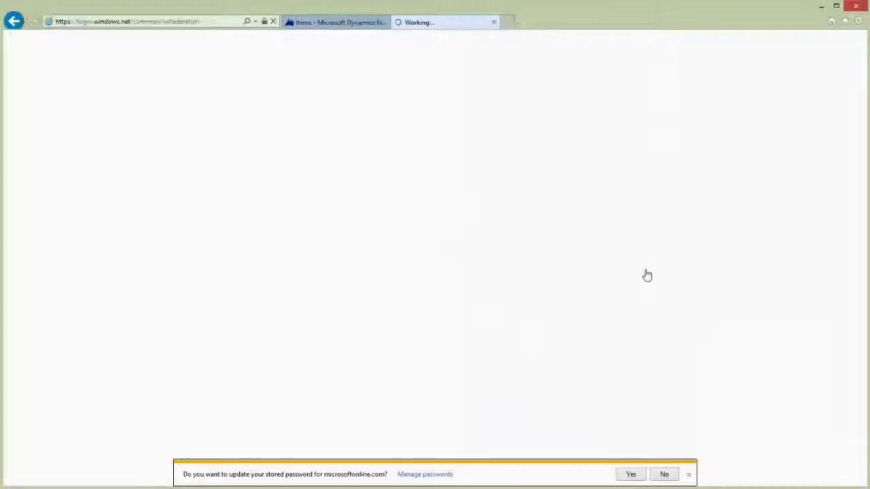
left_click(637, 474)
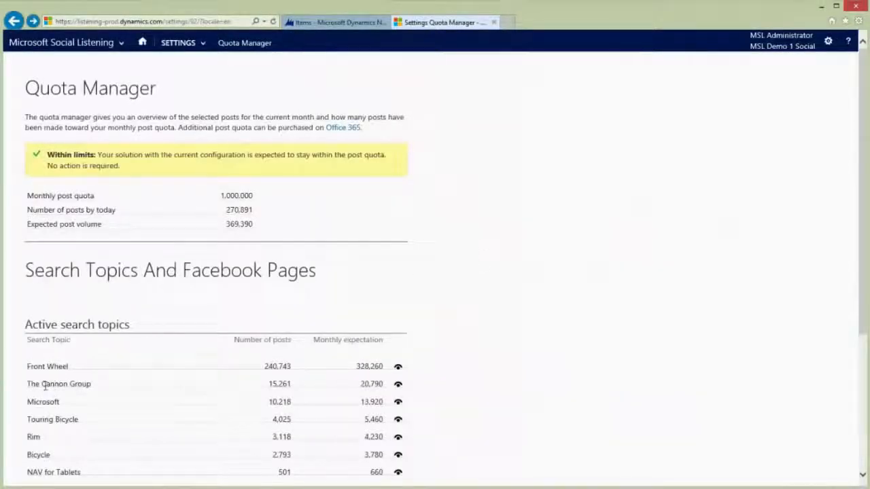
- Open the active search topic Bicycle and copy its page URL
scroll(45, 385, "down", 1)
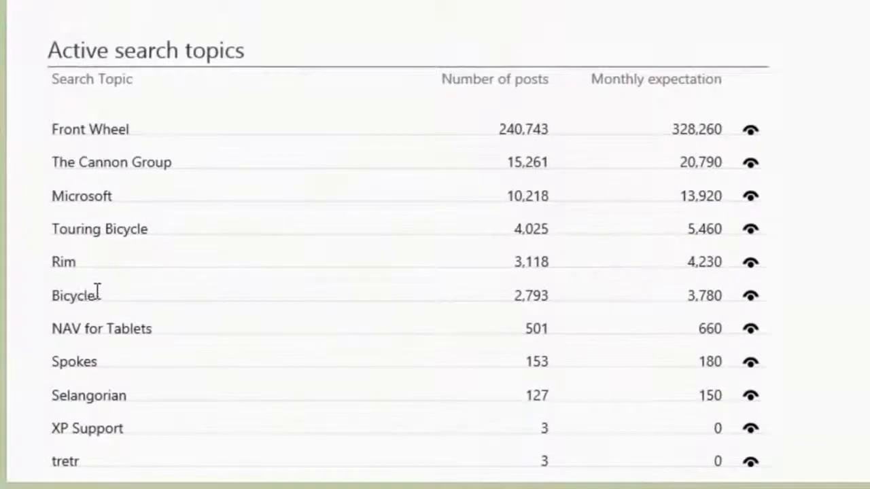
left_click(752, 298)
left_click(200, 29)
right_click(200, 28)
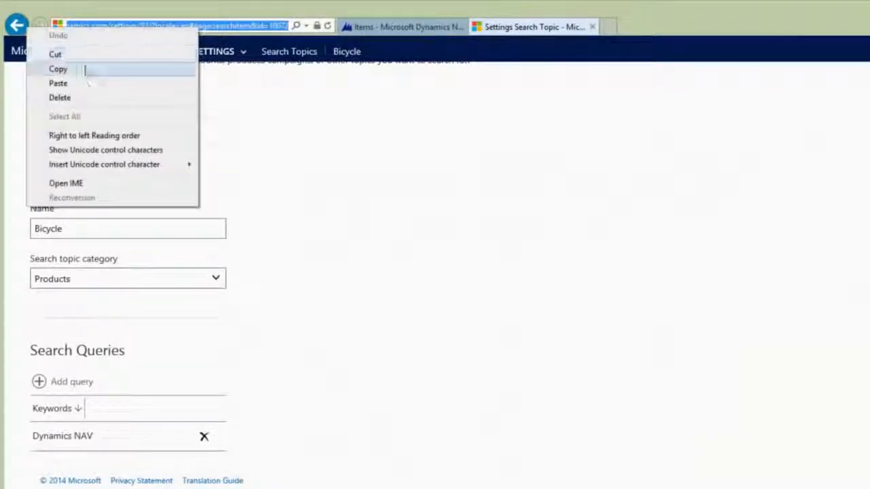
left_click(58, 69)
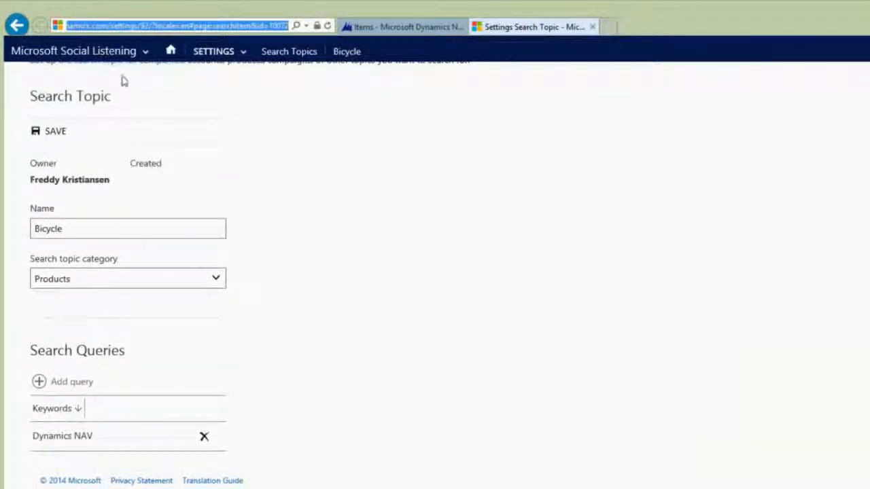
- Switch back to Dynamics NAV, paste the copied URL as item 1000 Bicycle's search topic, and review its Social Listening analytics
left_click(416, 28)
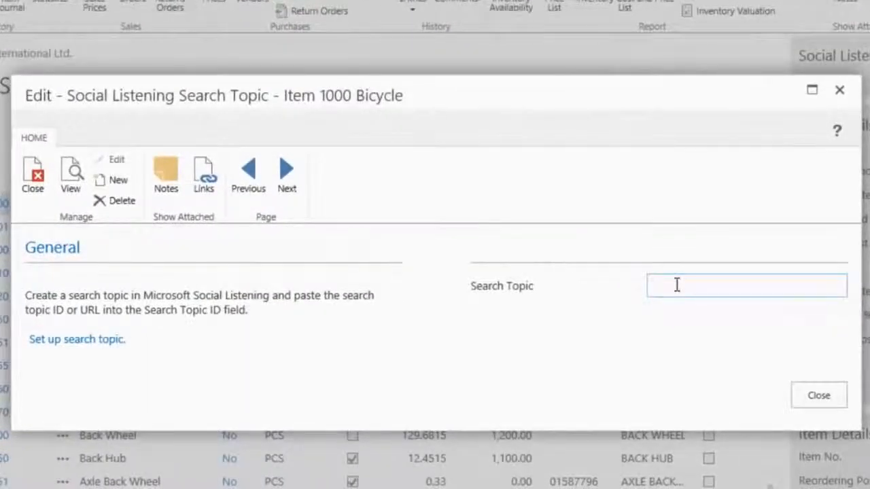
right_click(677, 286)
left_click(571, 360)
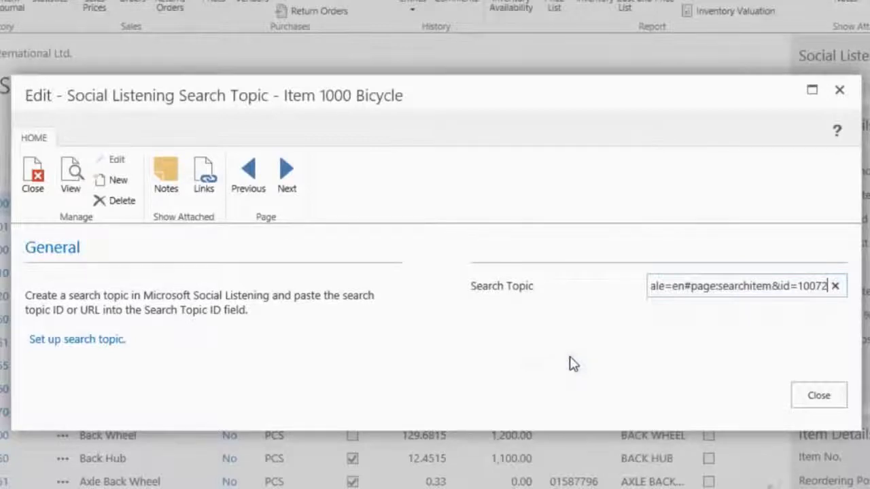
key("Tab")
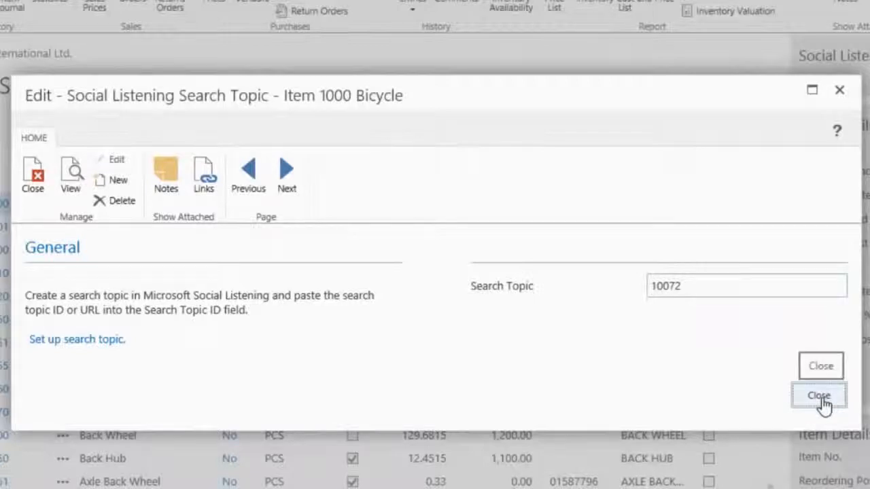
left_click(821, 399)
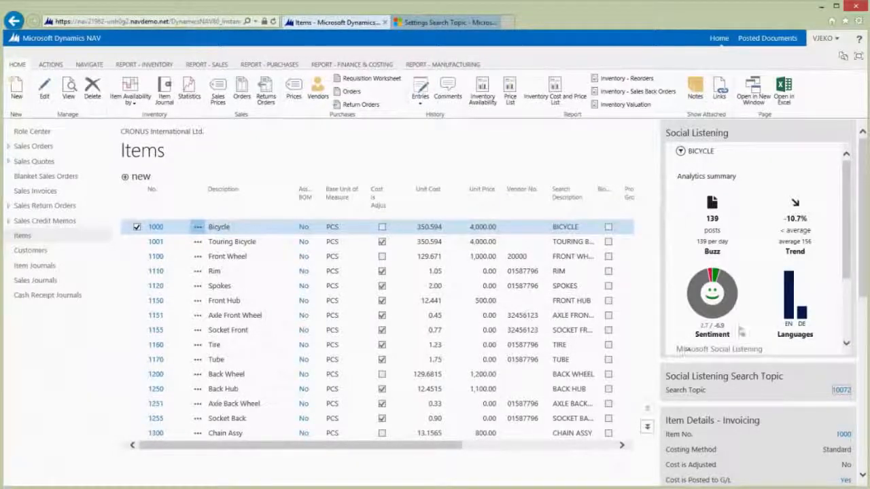
scroll(859, 305, "down", 3)
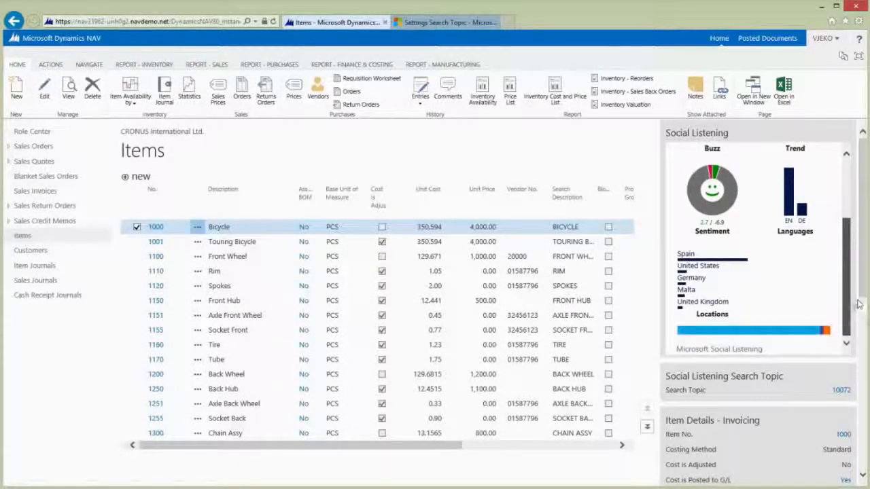
scroll(837, 233, "up", 3)
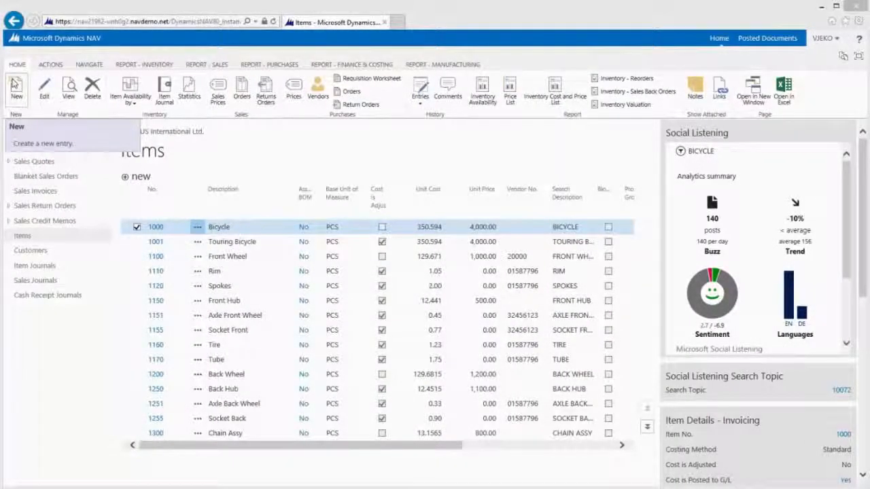
- Create an item described as Lumia 930 with base unit of measure PCS and item category code misc
left_click(15, 84)
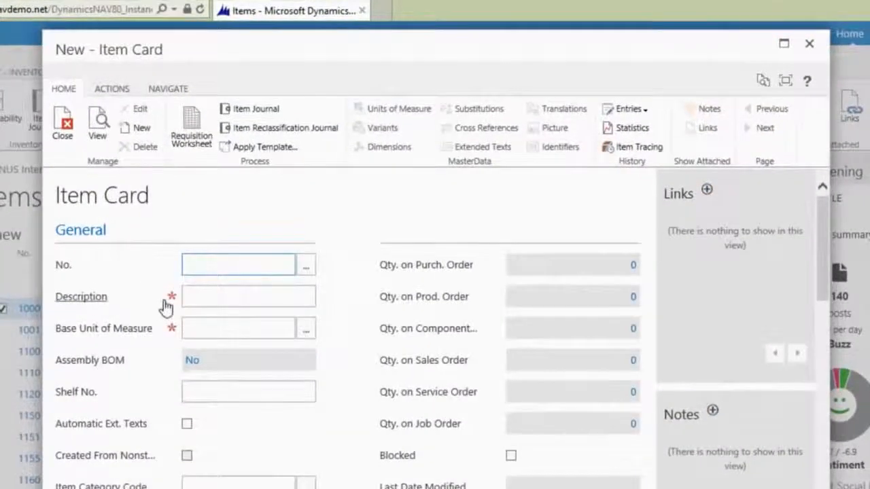
left_click(204, 297)
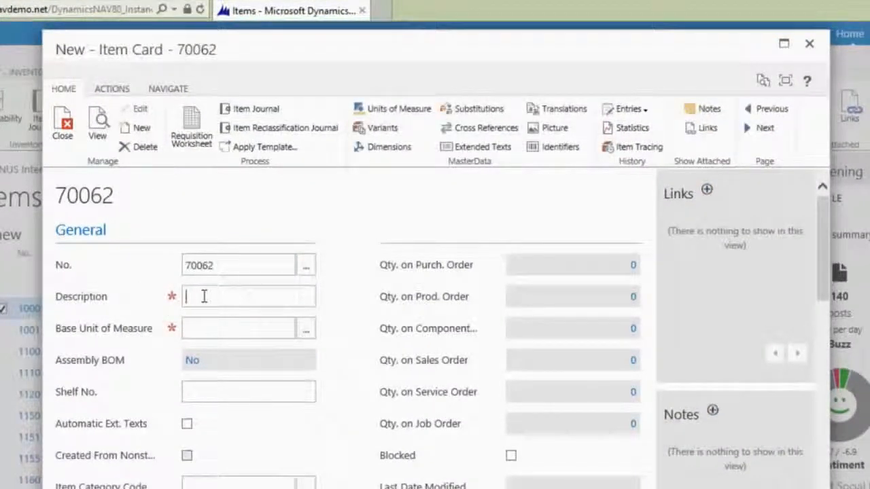
left_click(223, 326)
type("pcs")
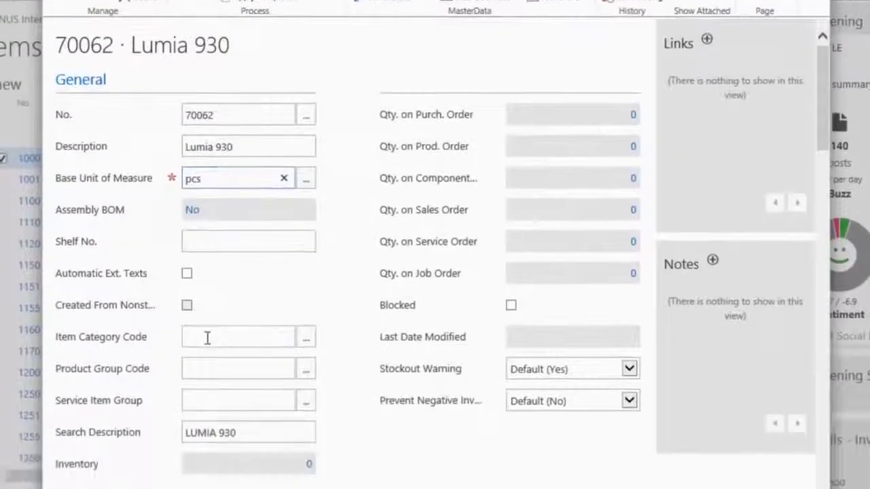
left_click(207, 475)
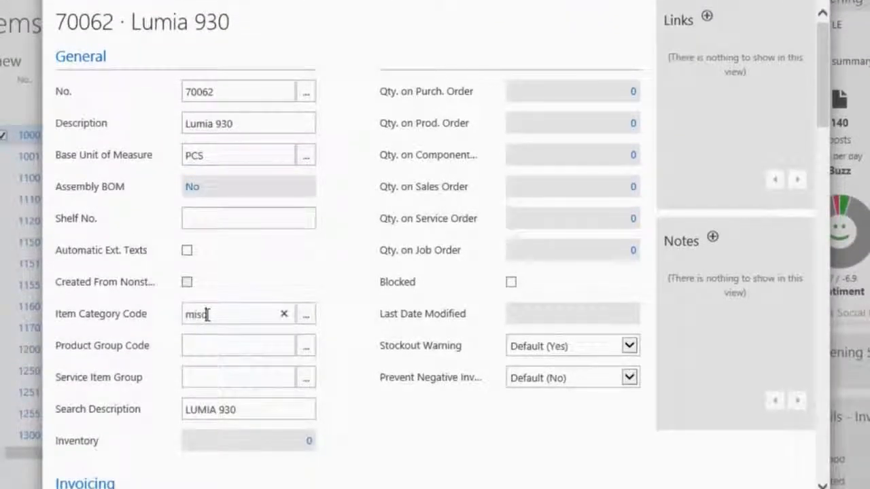
type("misc")
left_click(68, 3)
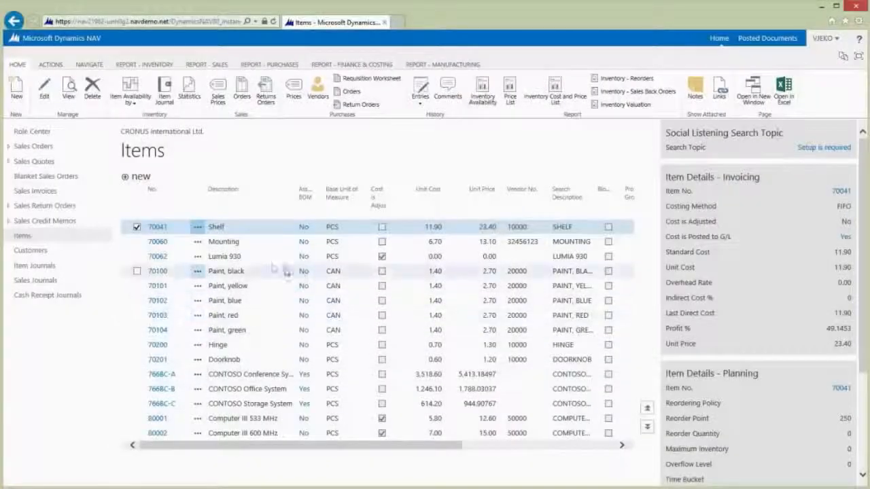
- Start the Social Listening search topic setup for the Lumia 930 item
left_click(245, 257)
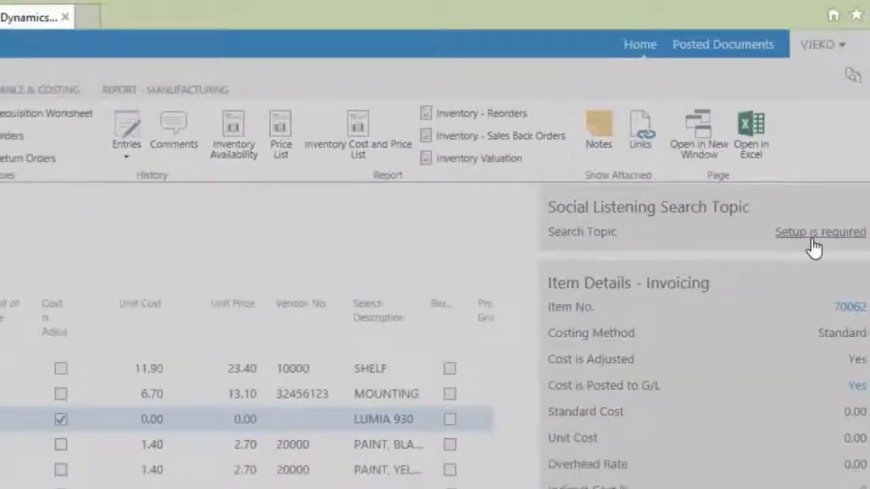
left_click(812, 238)
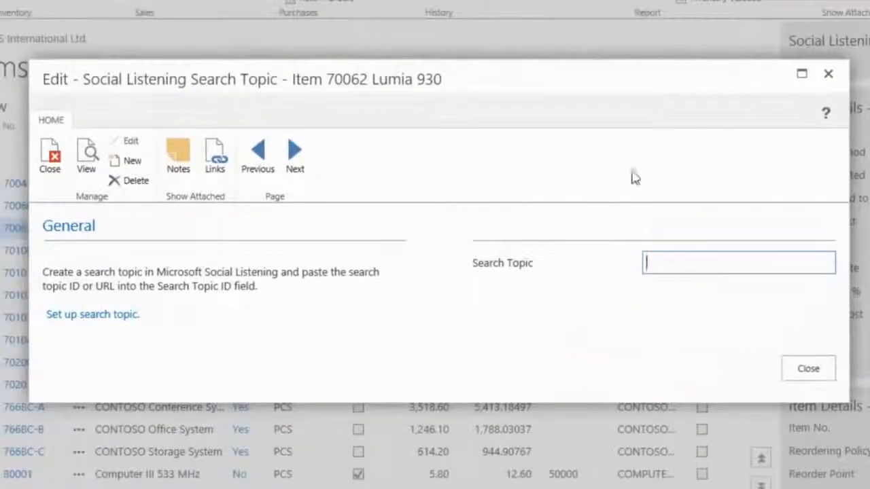
left_click(80, 314)
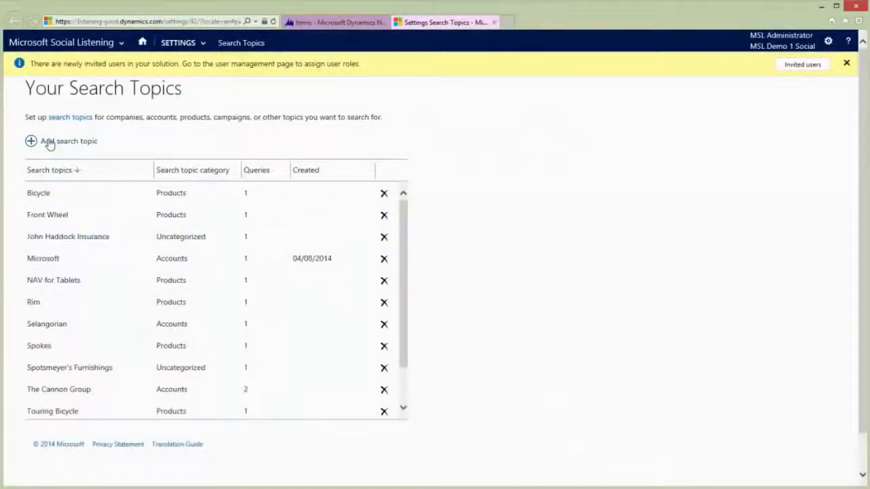
- Add a search topic named Lumia 930 with the category Products
left_click(49, 144)
left_click(81, 227)
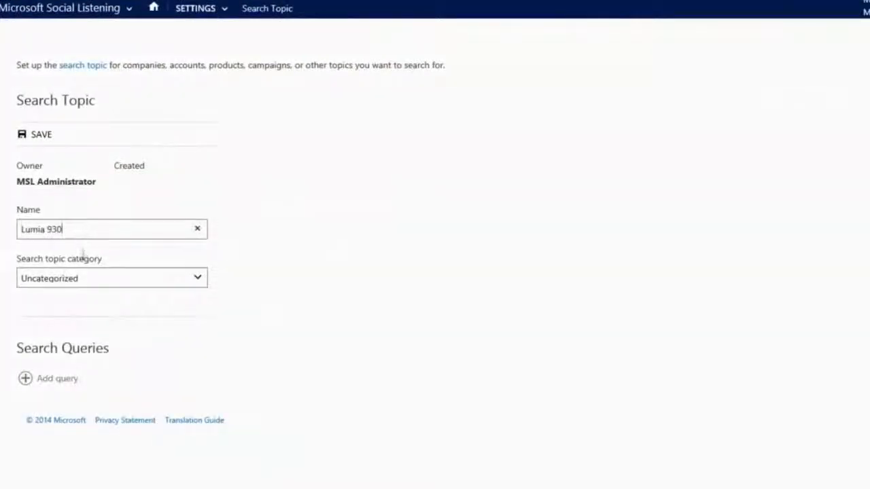
left_click(77, 285)
left_click(43, 265)
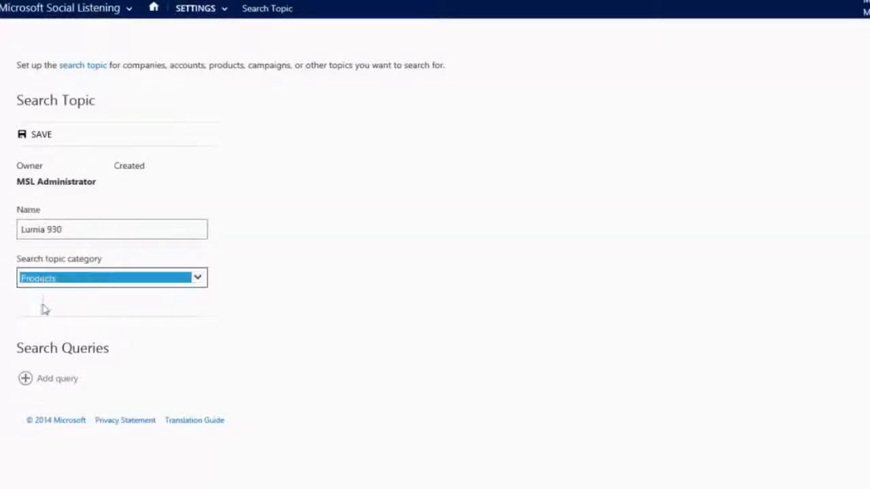
- Add a search query with the keywords "Lumia 930, Nokia Lumia 930", include News as a source, and save the query
left_click(53, 381)
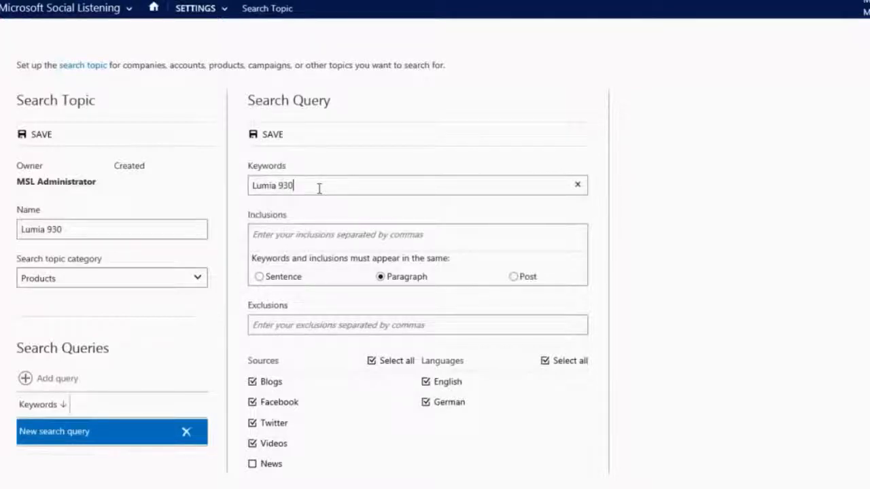
type("umia 930")
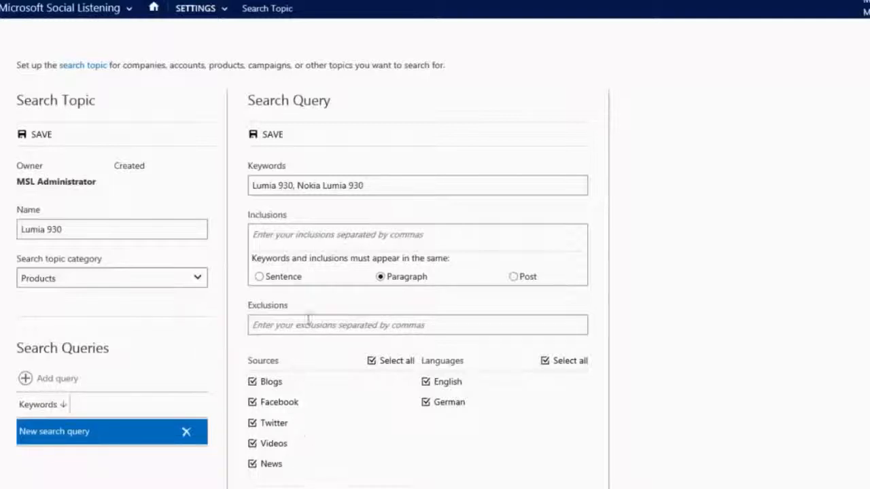
left_click(271, 136)
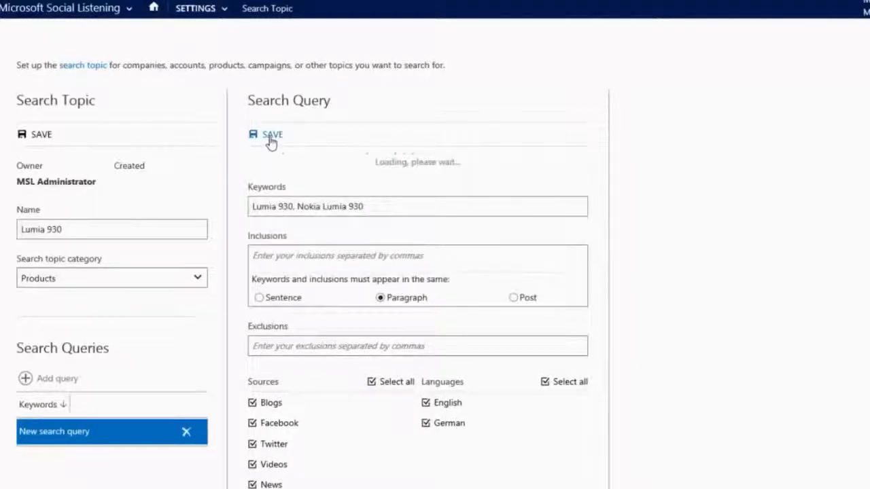
- Save the Lumia 930 search topic and return to the list of search topics
left_click(37, 135)
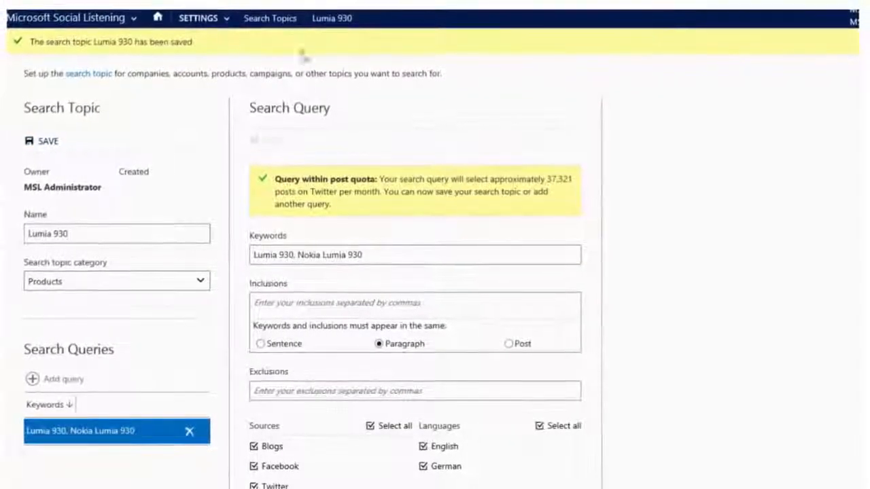
left_click(279, 21)
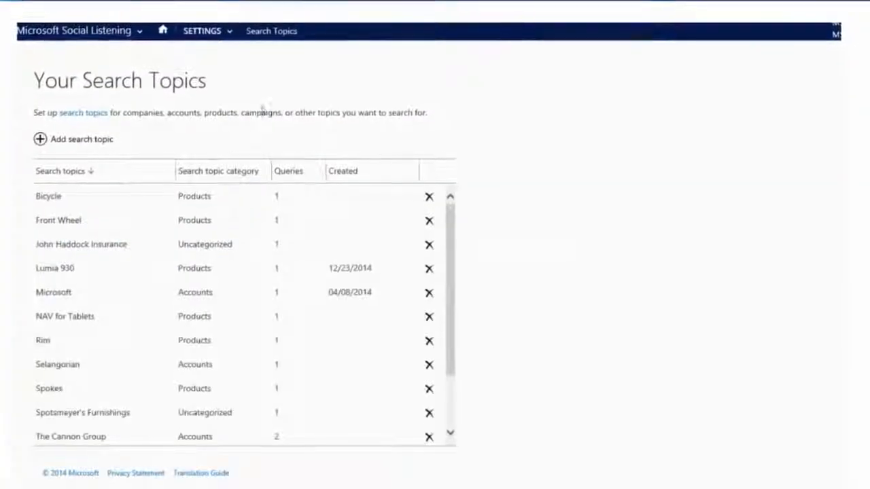
- Open the Lumia 930 search topic and copy its page URL
left_click(58, 269)
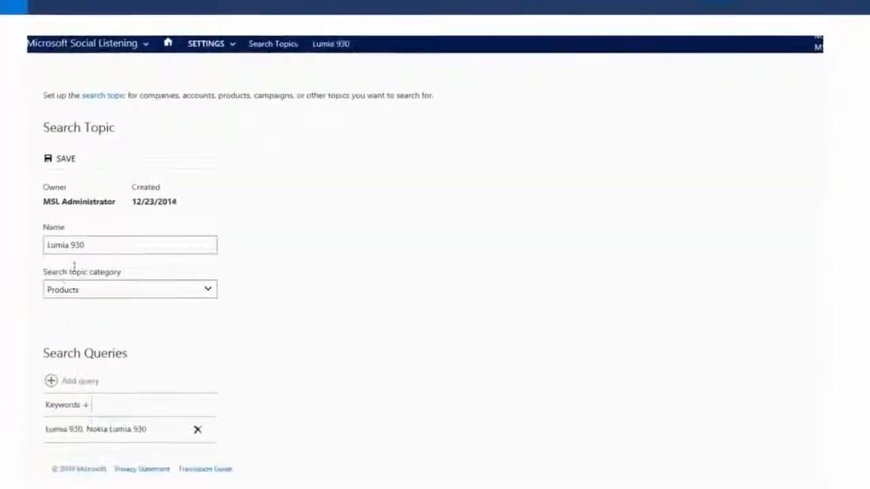
left_click(214, 43)
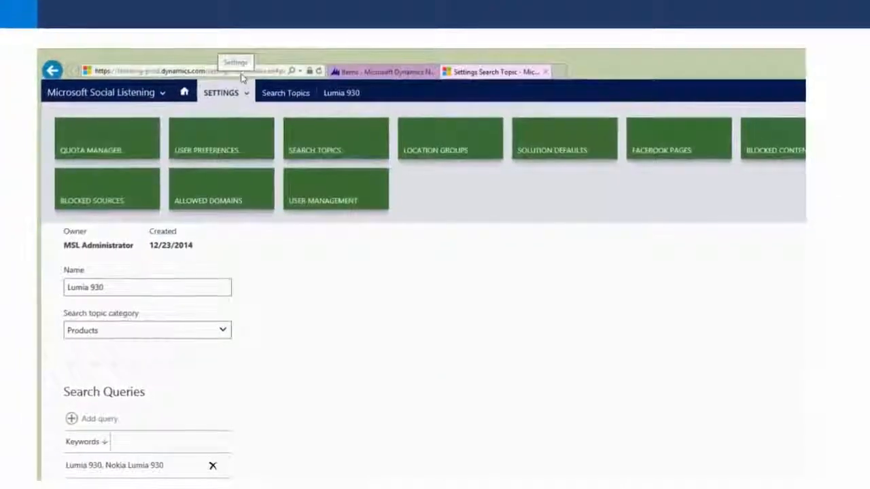
left_click(243, 72)
right_click(242, 72)
left_click(158, 111)
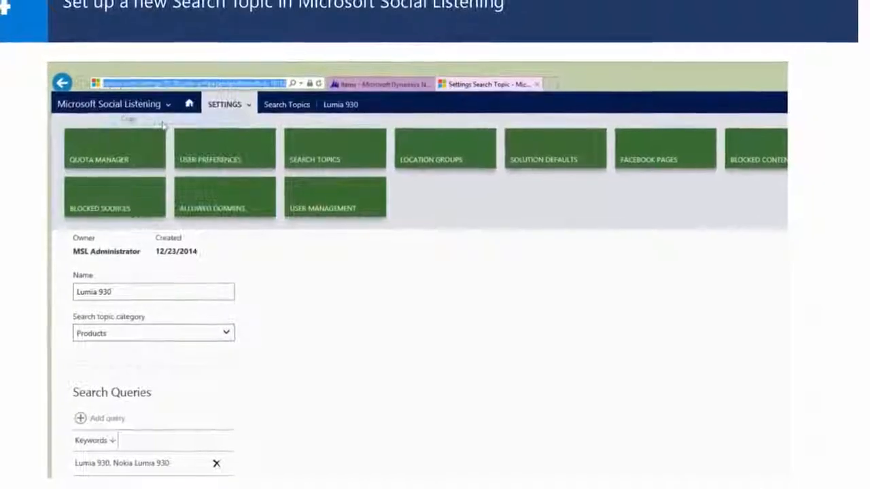
- Switch to Dynamics NAV, paste the copied URL as the Search Topic for the Lumia 930 item, and close the setup
left_click(341, 85)
left_click(617, 337)
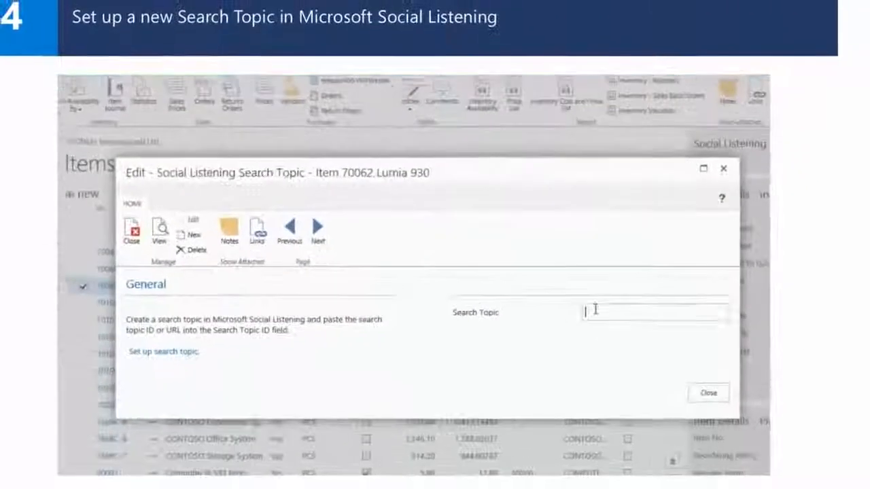
right_click(596, 312)
left_click(537, 370)
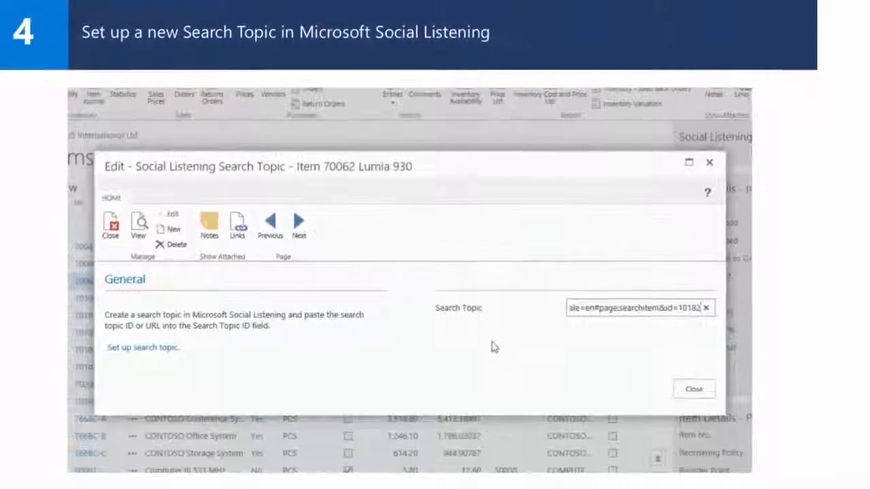
left_click(490, 344)
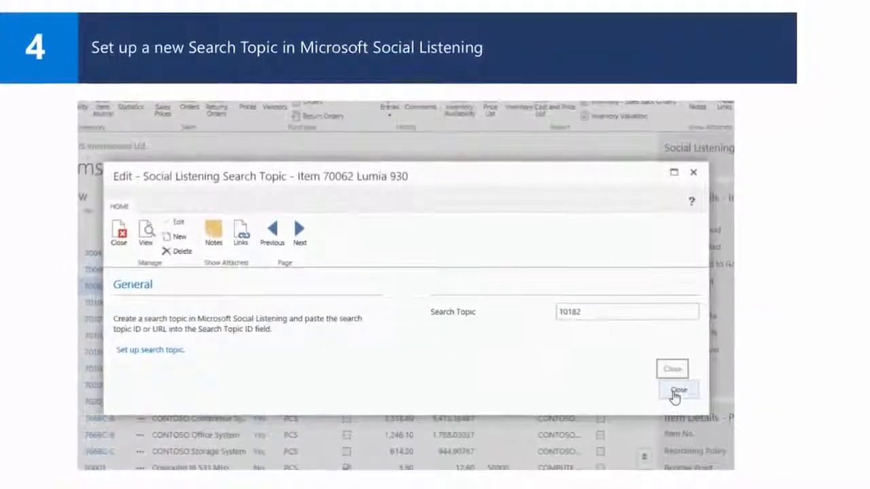
left_click(676, 392)
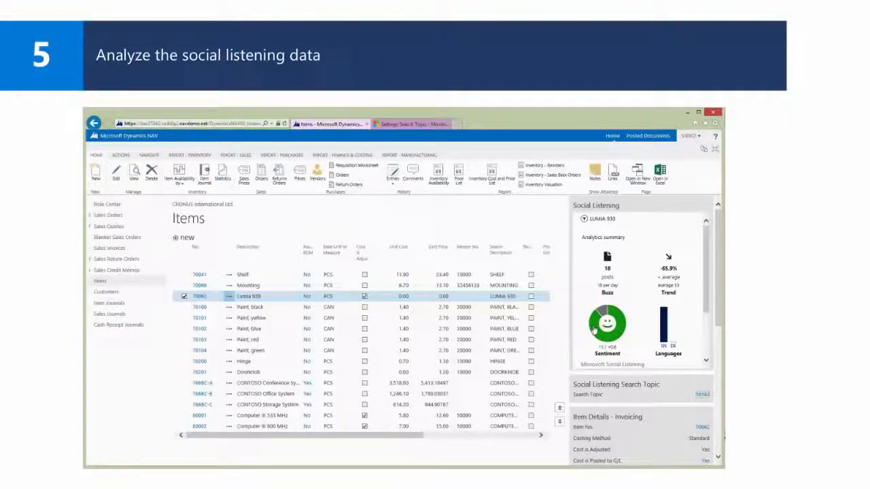
- Open the sentiment analytics for the Lumia 930 item and drill into its neutral posts
left_click(594, 331)
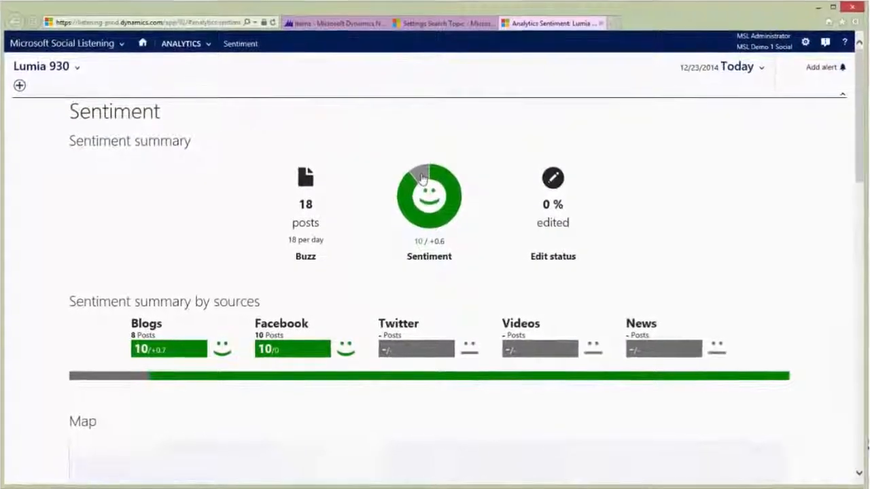
left_click(422, 178)
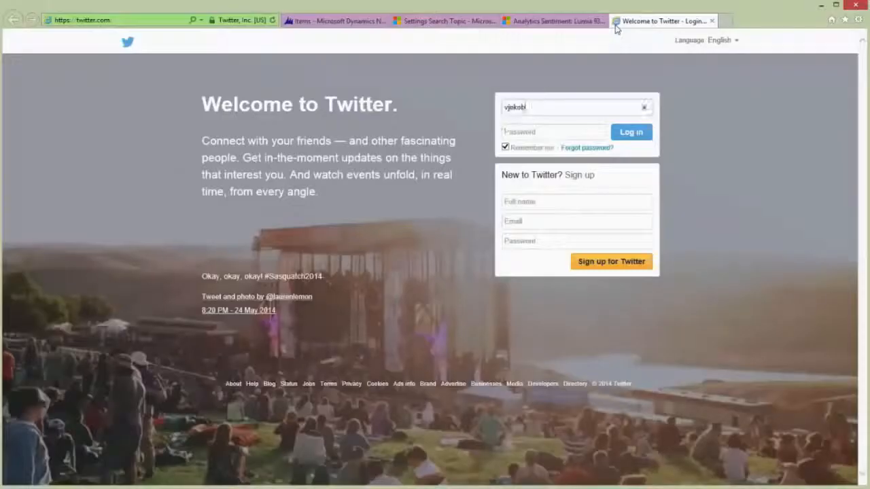
- Enter the account password and log in to Twitter
type("**********")
left_click(632, 132)
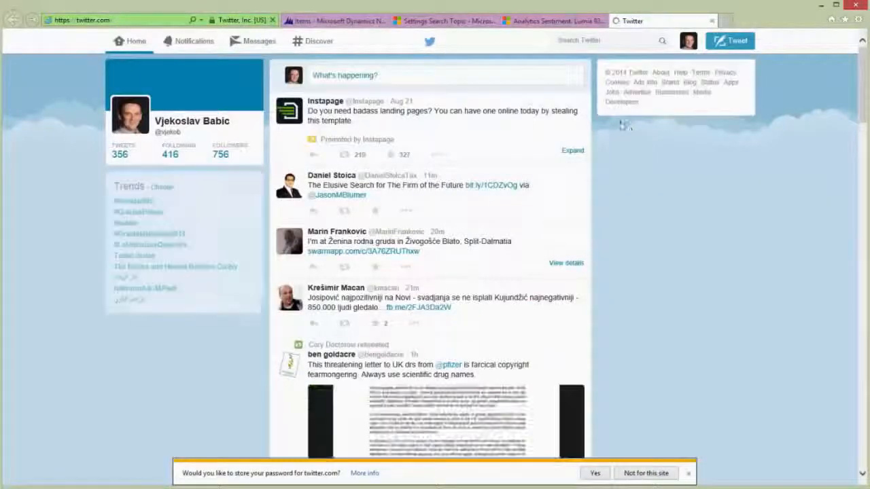
- Post the tweet "I love my Nokia Lumia 930, it's an amazing phone. Can't wait for the Denim update to arrive."
left_click(373, 75)
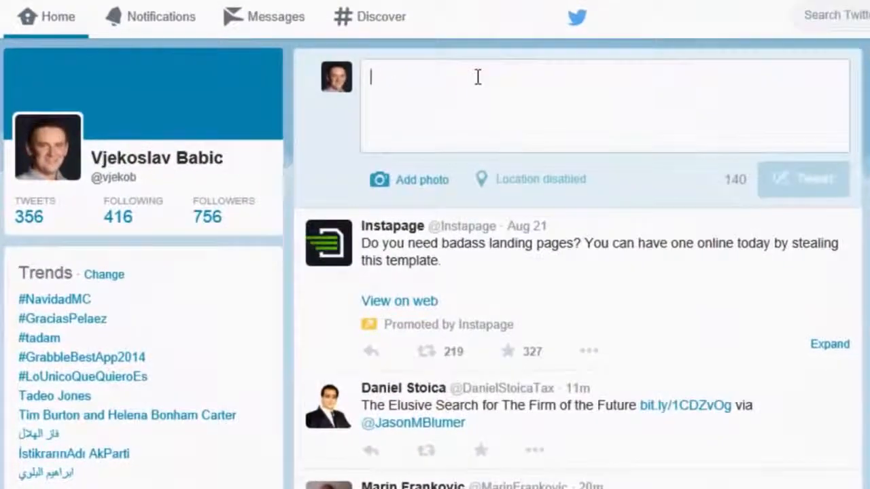
type("I love my Nokia Lumia 930")
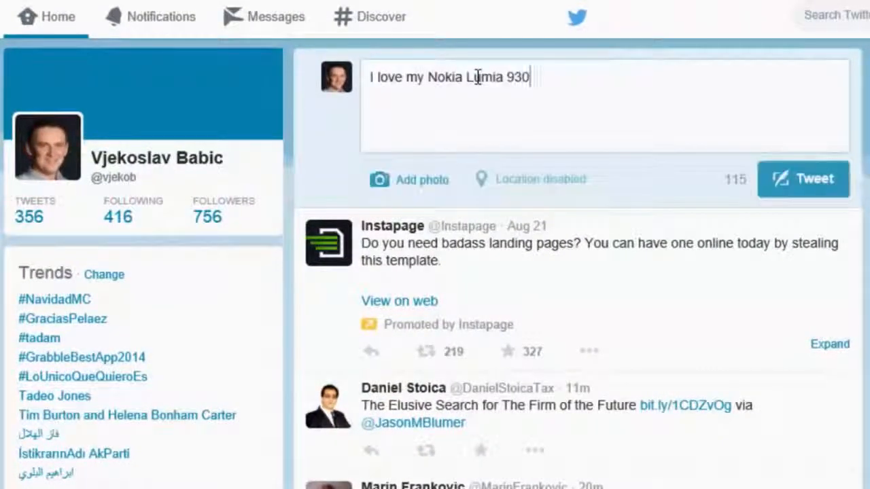
type(", it's an amazing phone")
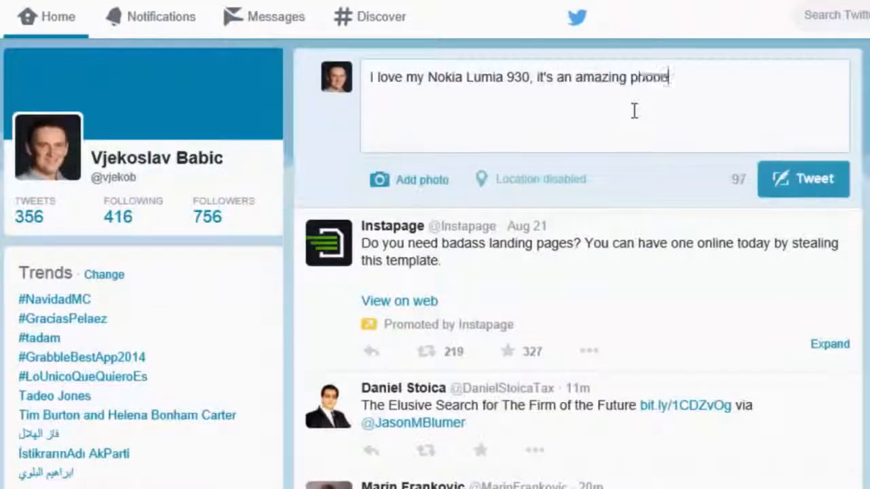
type(". Can't wait for the Denim update to arrive.")
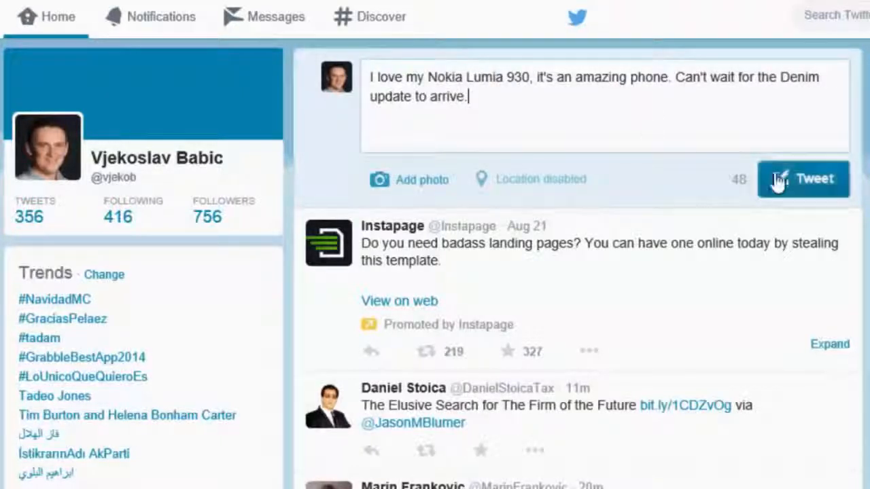
left_click(808, 188)
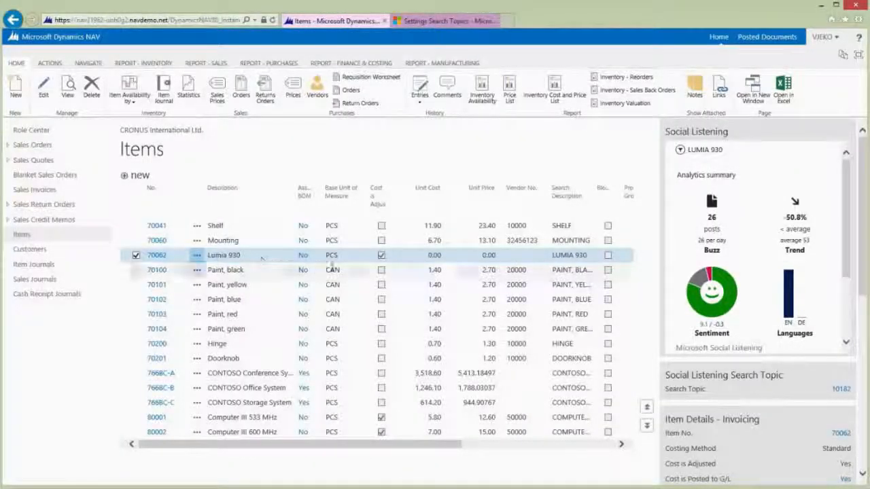
- Open the Lumia 930 item's sentiment analytics, filter them to Twitter, and drill into the positive posts
left_click(712, 314)
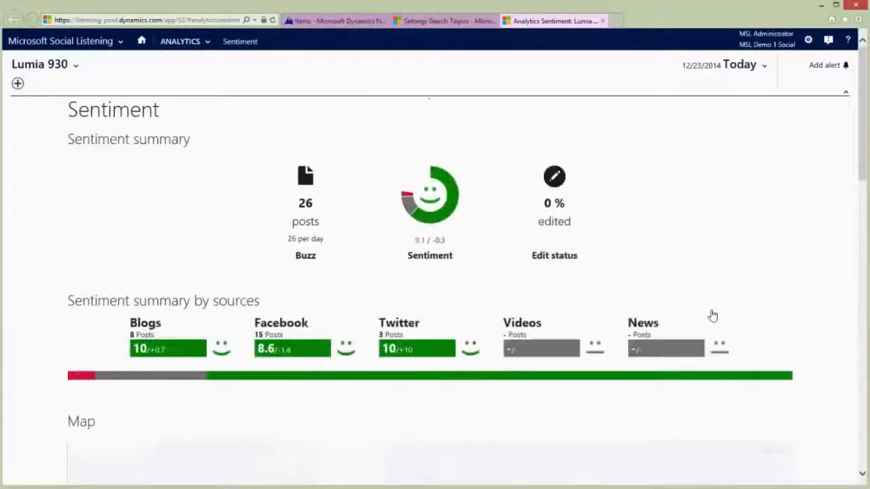
left_click(394, 327)
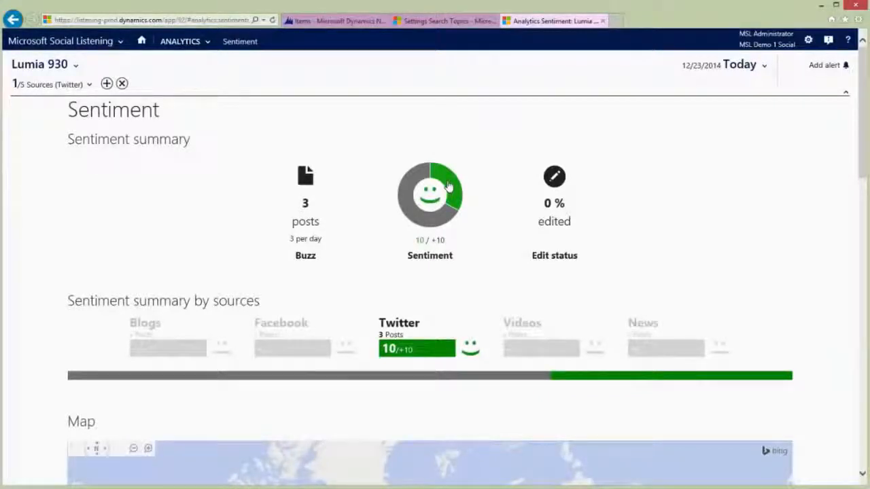
left_click(449, 186)
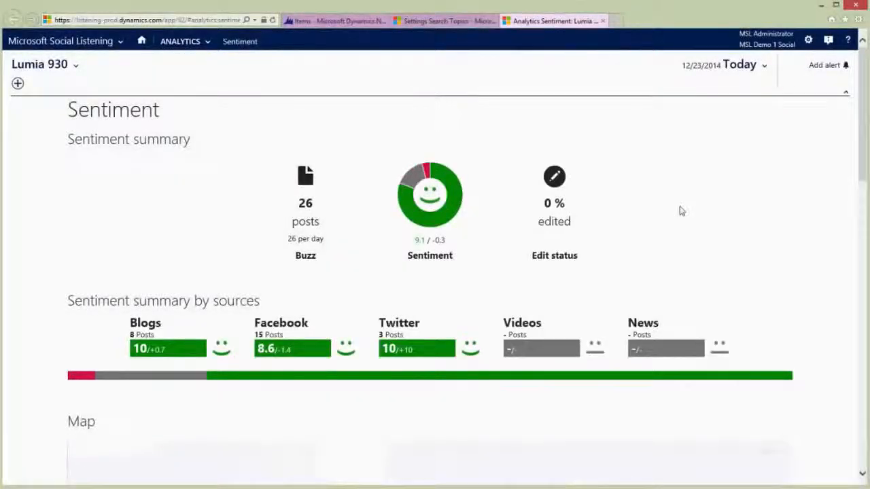
- Open the negative Lumia 930 posts and change the sentiment of the missing-phone post to Positive
left_click(427, 170)
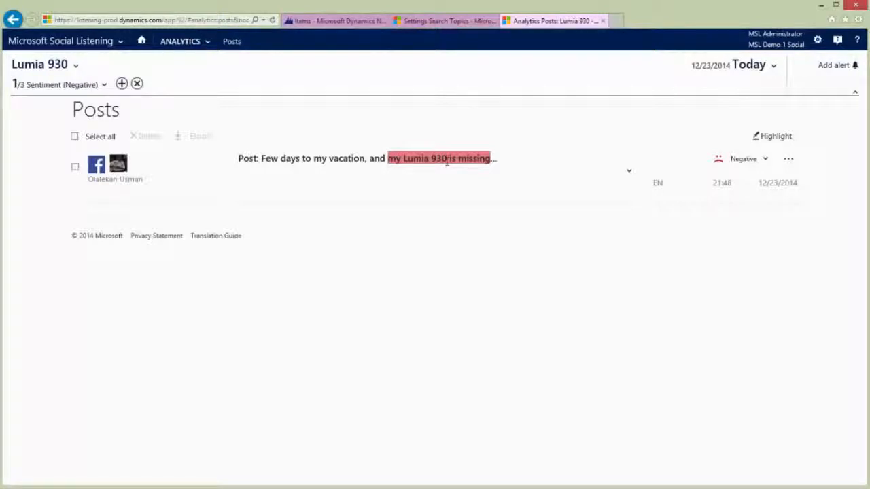
left_click(765, 159)
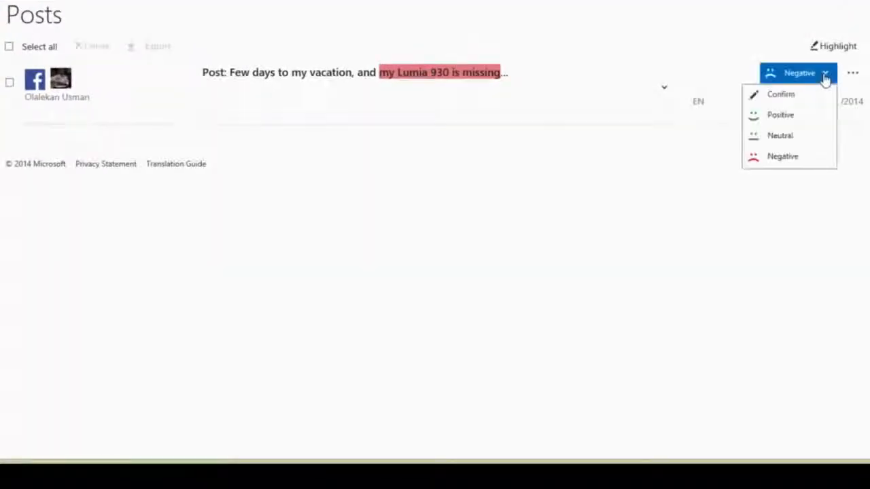
left_click(775, 115)
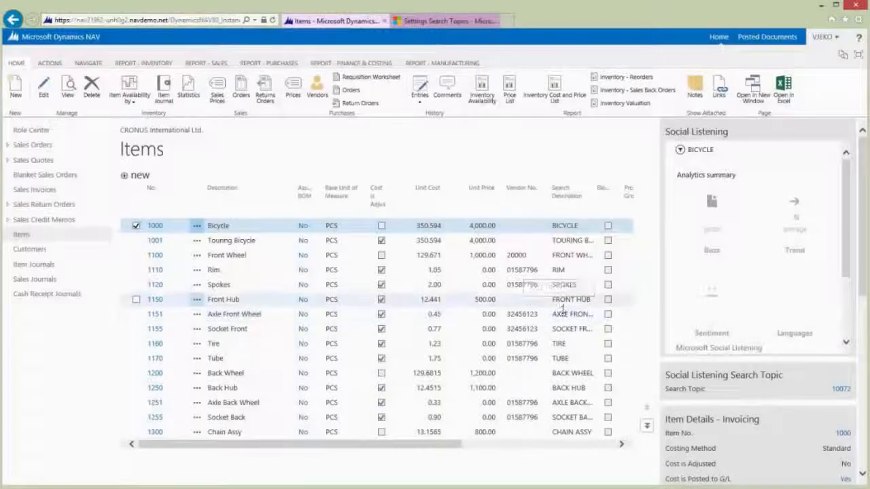
- Open the Bicycle item's sentiment analytics, review its negative posts, and return to the sentiment overview
left_click(706, 311)
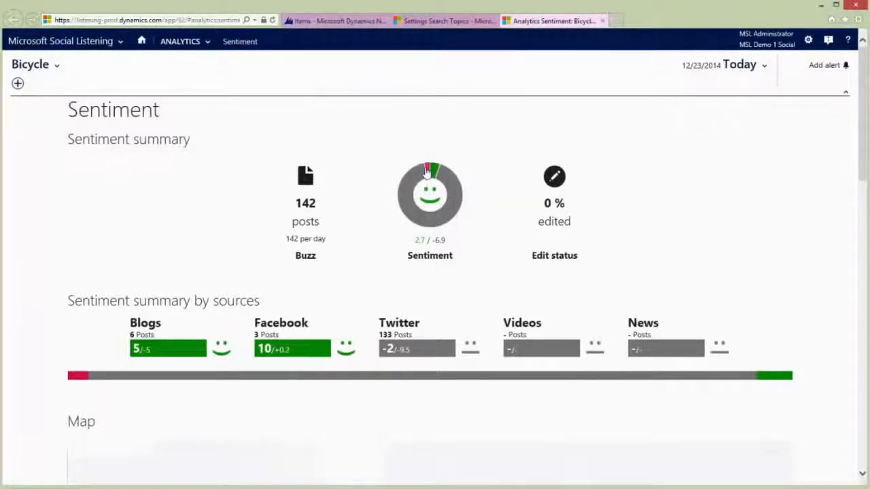
left_click(427, 171)
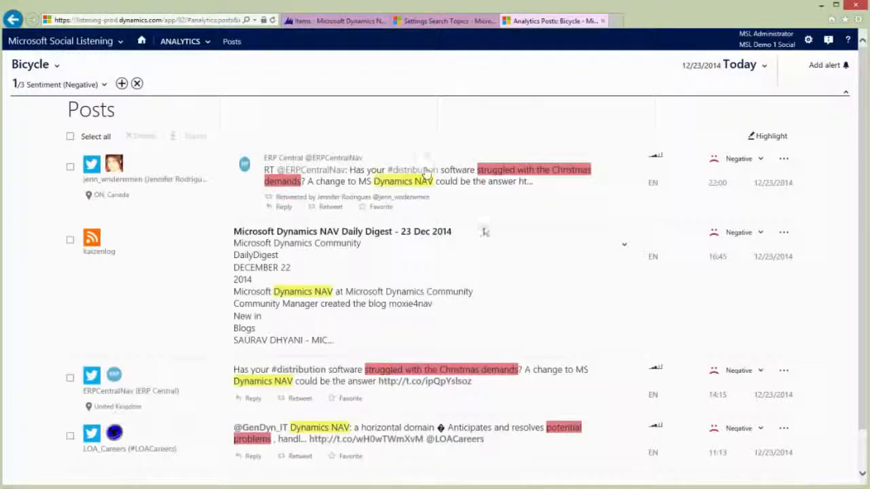
scroll(496, 249, "down", 2)
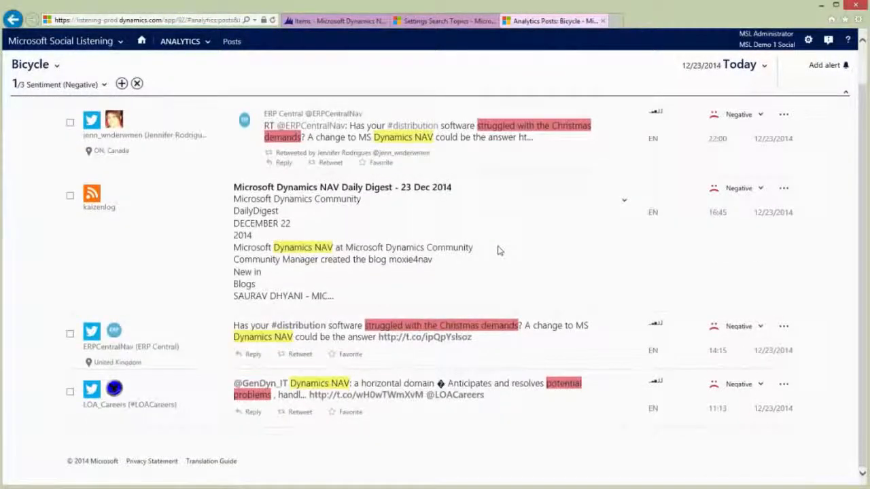
scroll(497, 251, "up", 2)
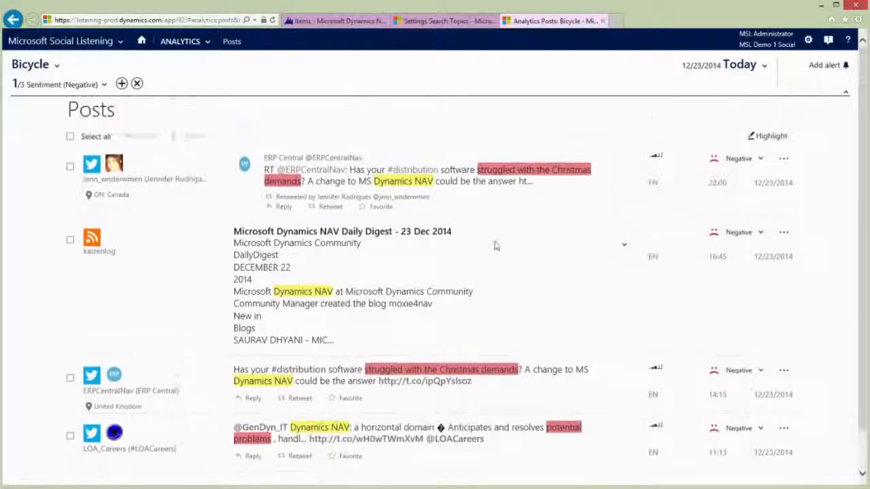
left_click(14, 21)
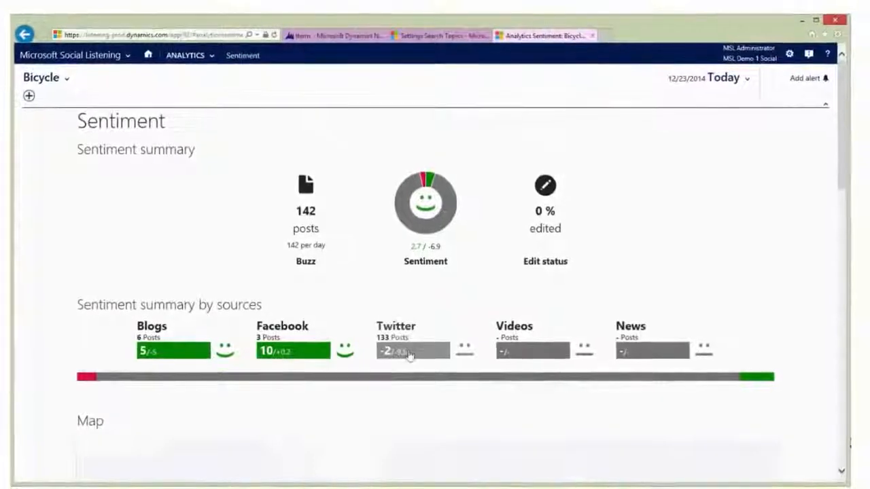
- Filter the Bicycle sentiment to Twitter and open the posts located in Spain from the map
left_click(408, 353)
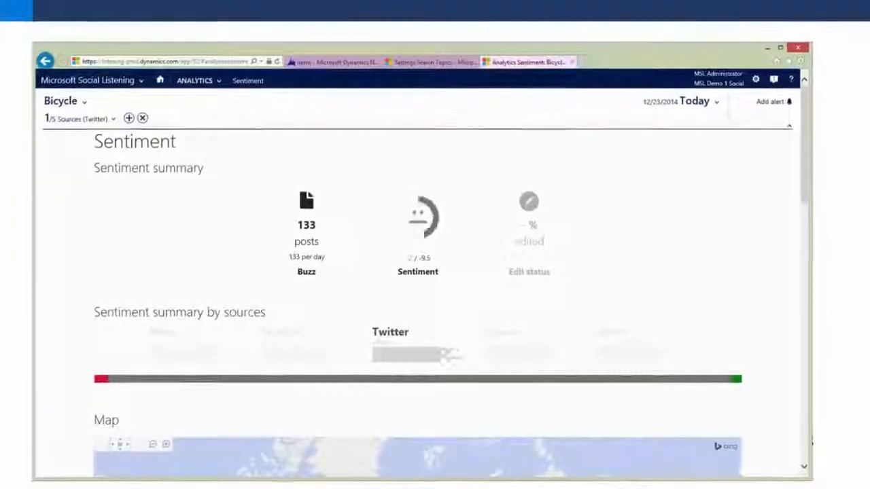
scroll(559, 316, "down", 4)
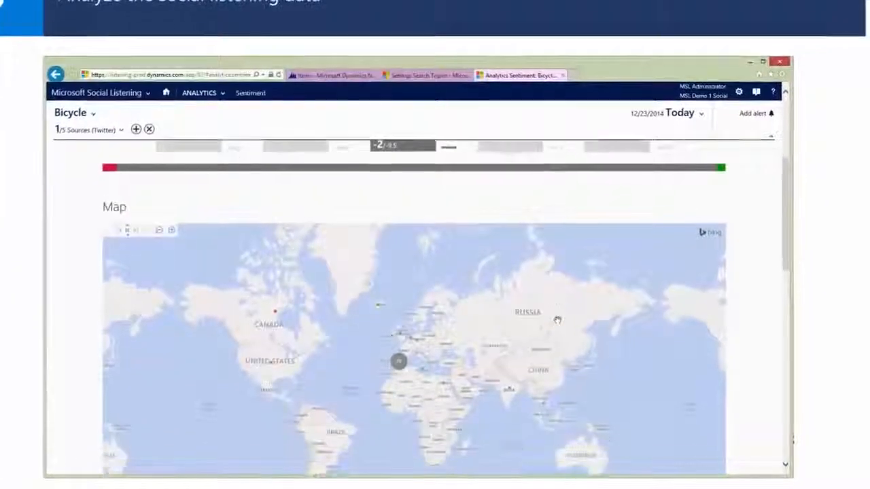
left_click(176, 220)
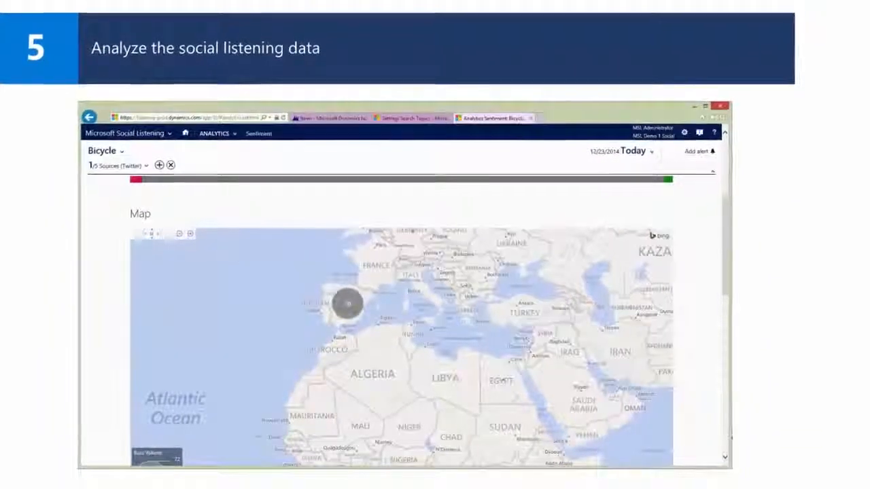
left_click(346, 305)
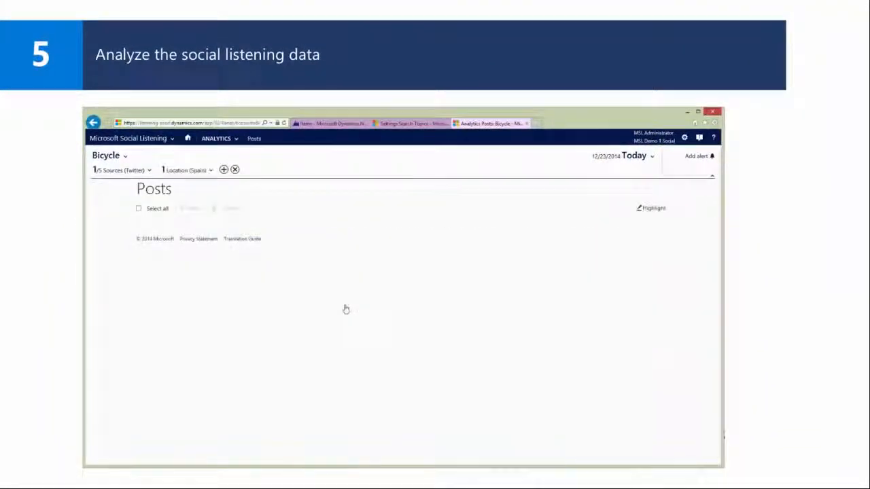
scroll(484, 300, "down", 3)
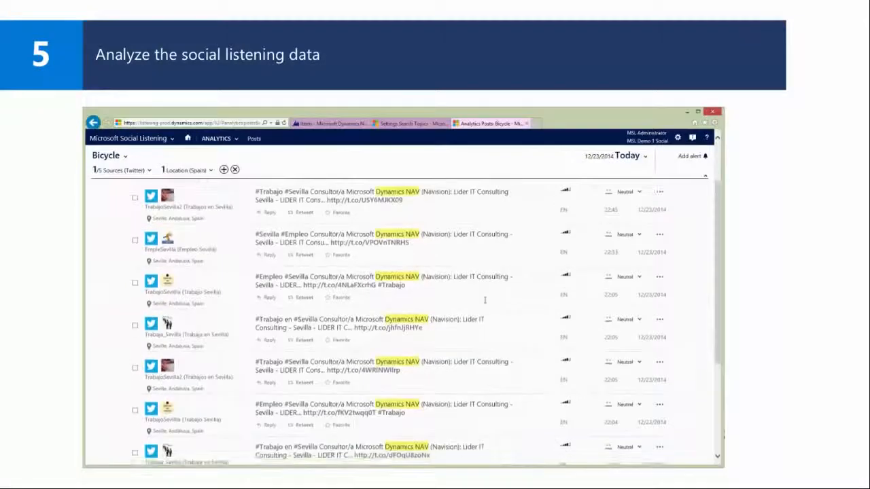